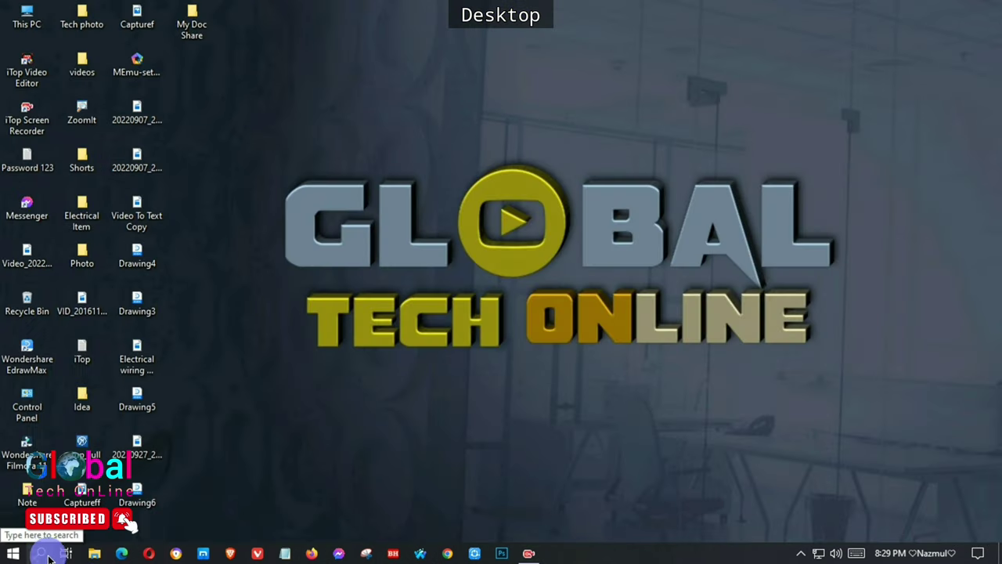
Open the advanced sharing settings from the Network and Sharing Center in Control Panel.
click(43, 554)
text(contr)
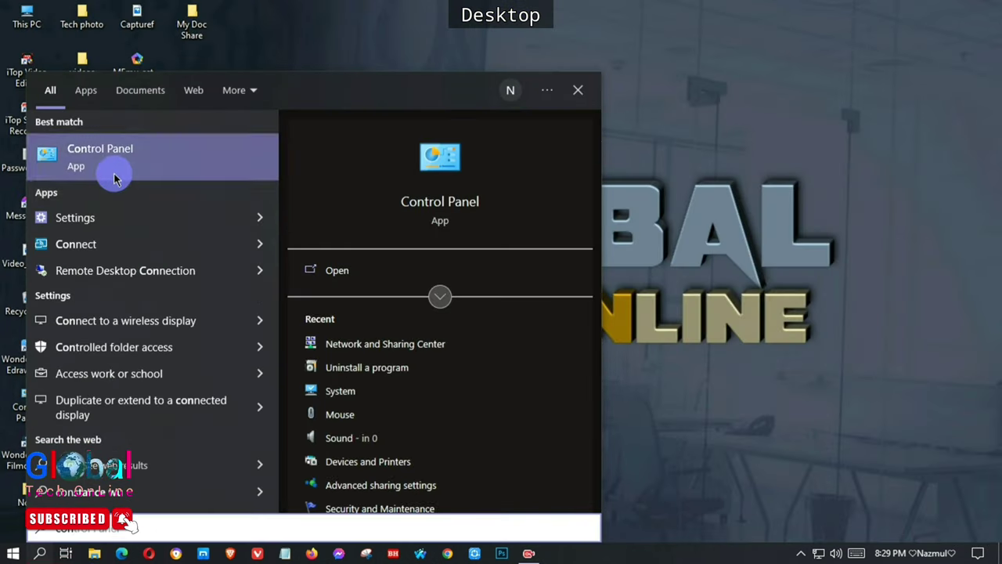
click(125, 165)
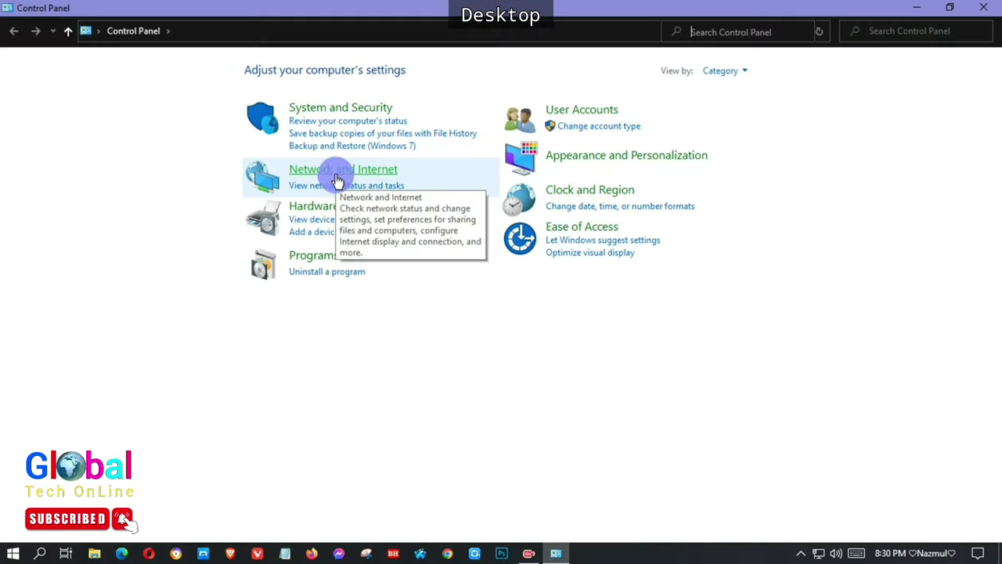
click(370, 173)
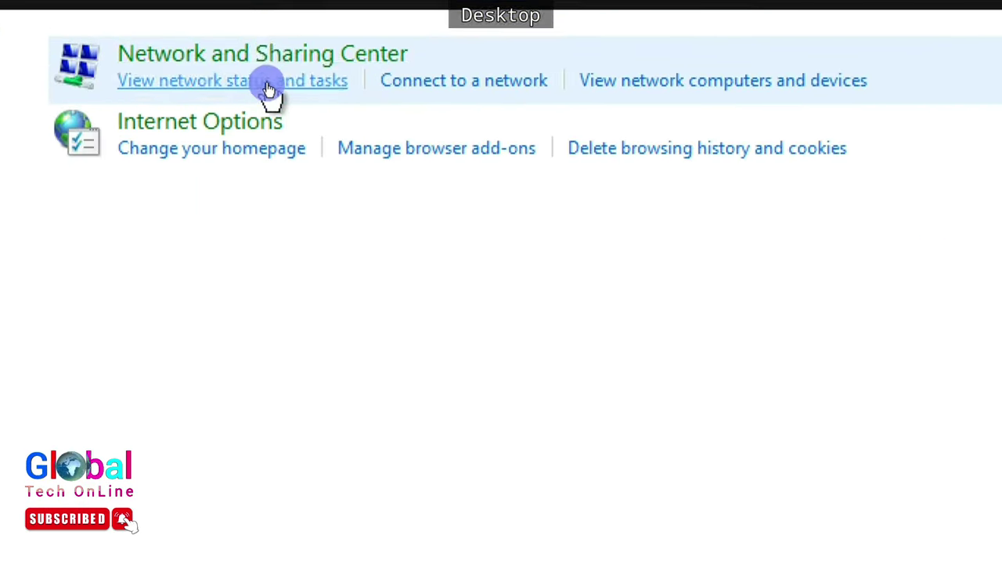
click(265, 75)
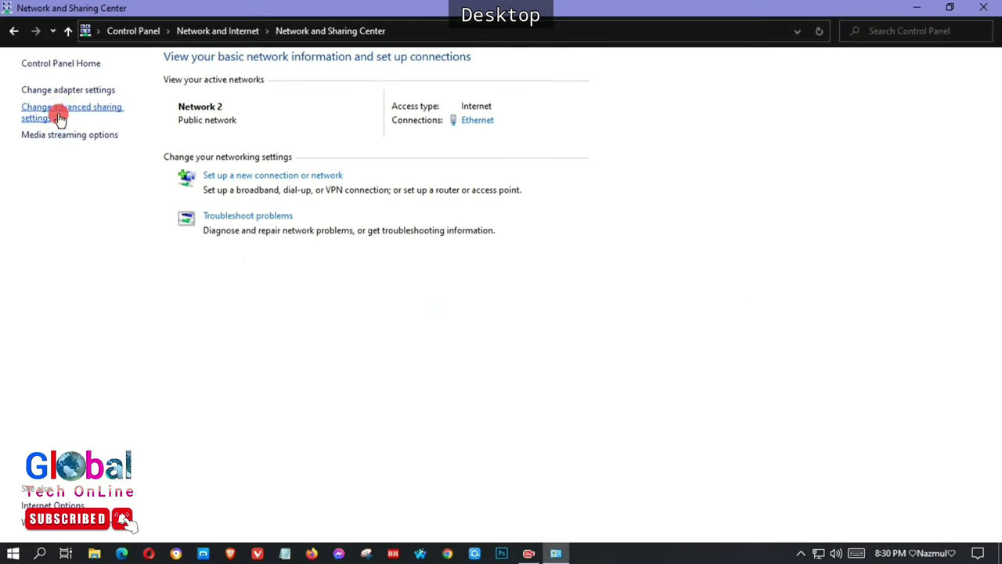
click(59, 118)
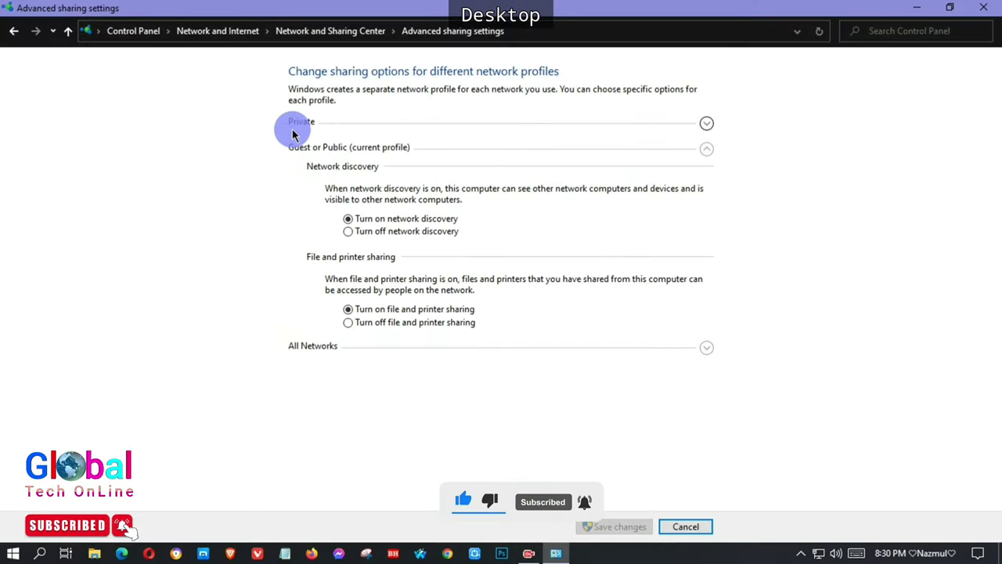
Turn on file and printer sharing for the Private network profile and display the Guest or Public profile's options.
click(706, 123)
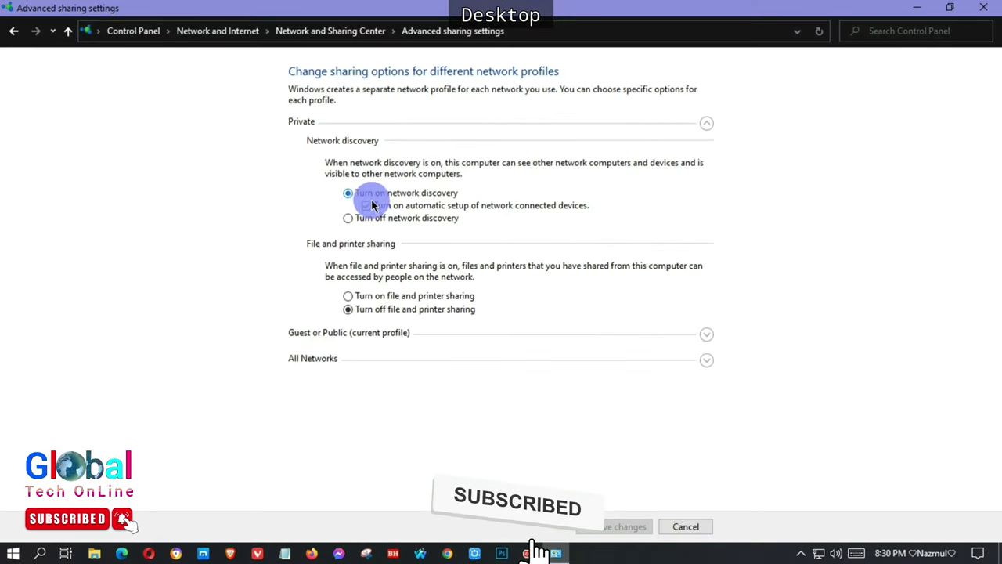
click(354, 295)
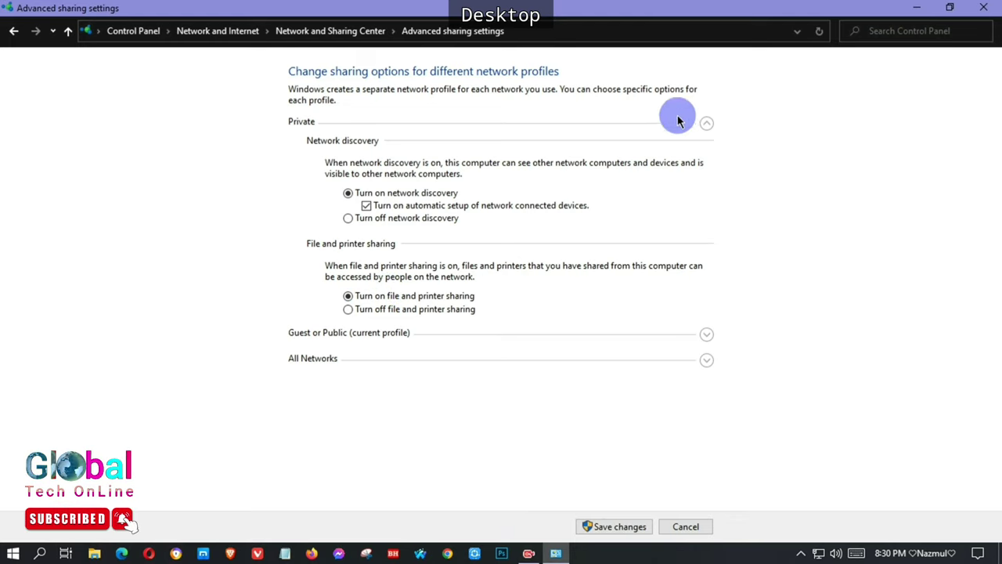
click(706, 125)
click(705, 154)
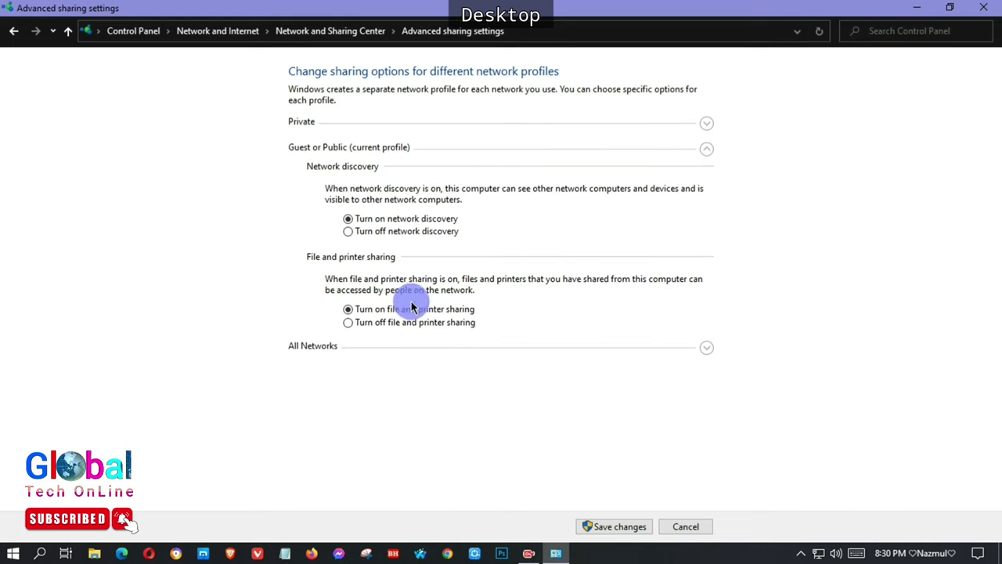
Turn on Public folder sharing and turn off password protected sharing for All Networks, saving the changes and closing the window.
click(708, 152)
click(706, 176)
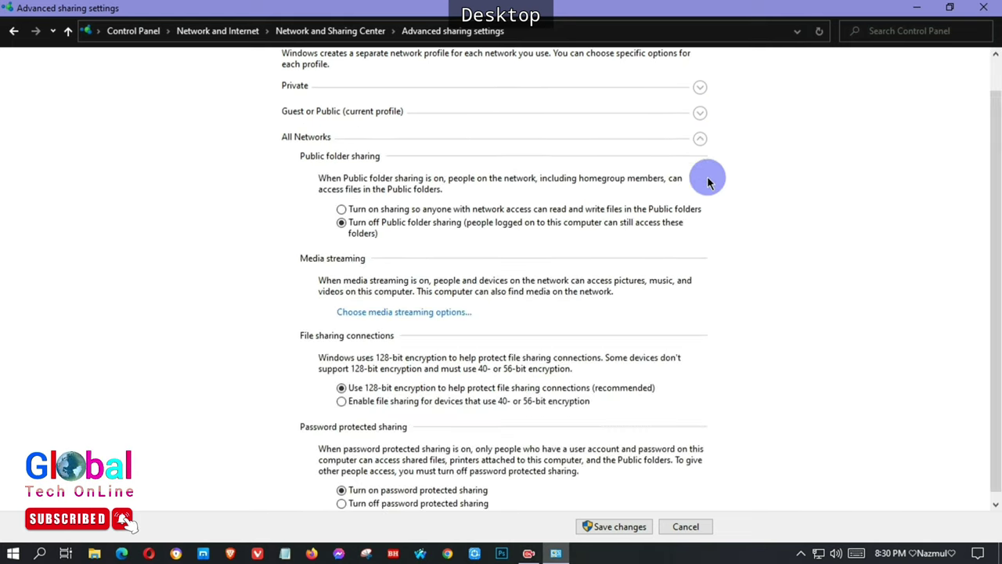
click(345, 202)
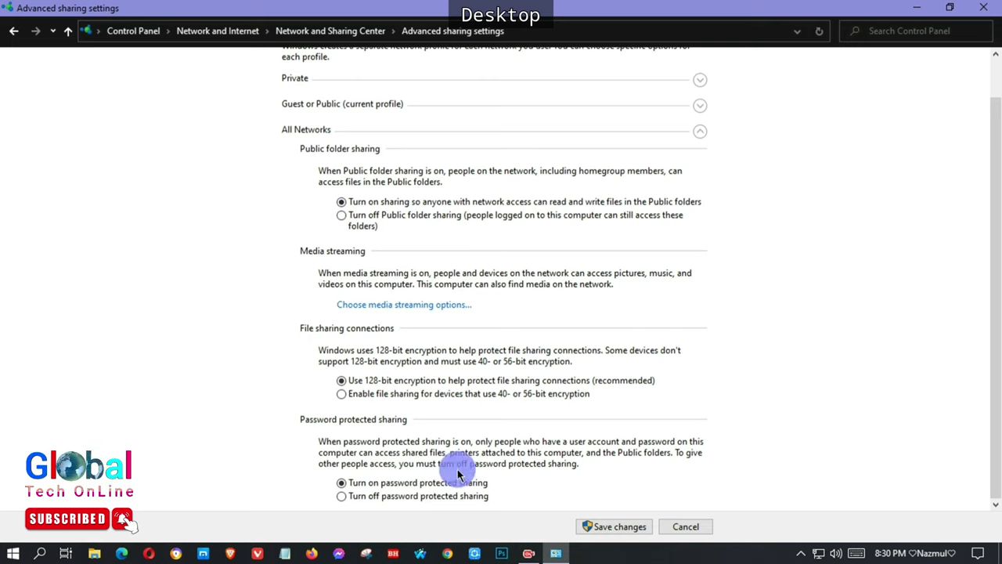
click(343, 495)
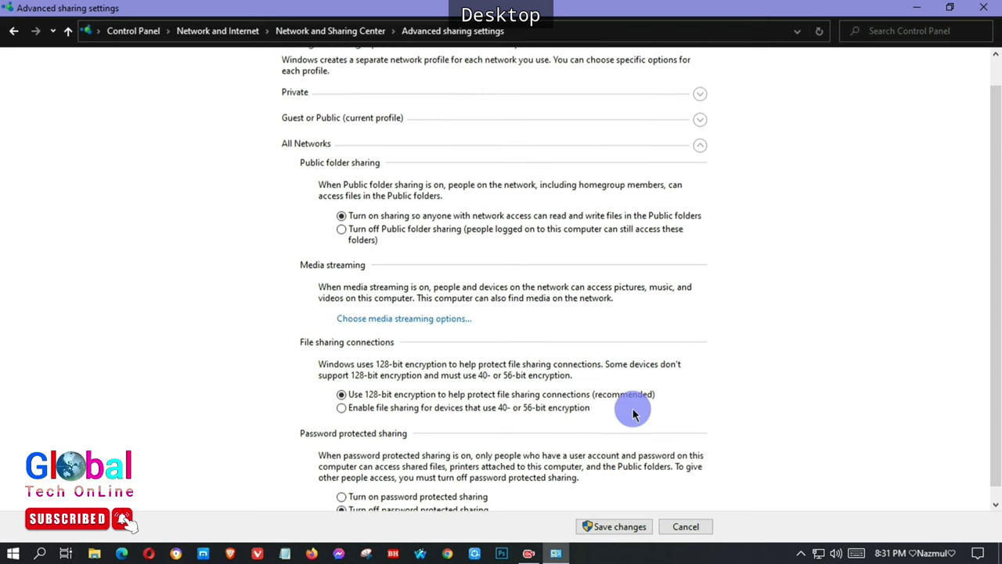
scroll(476, 239, up, 1)
scroll(476, 240, down, 2)
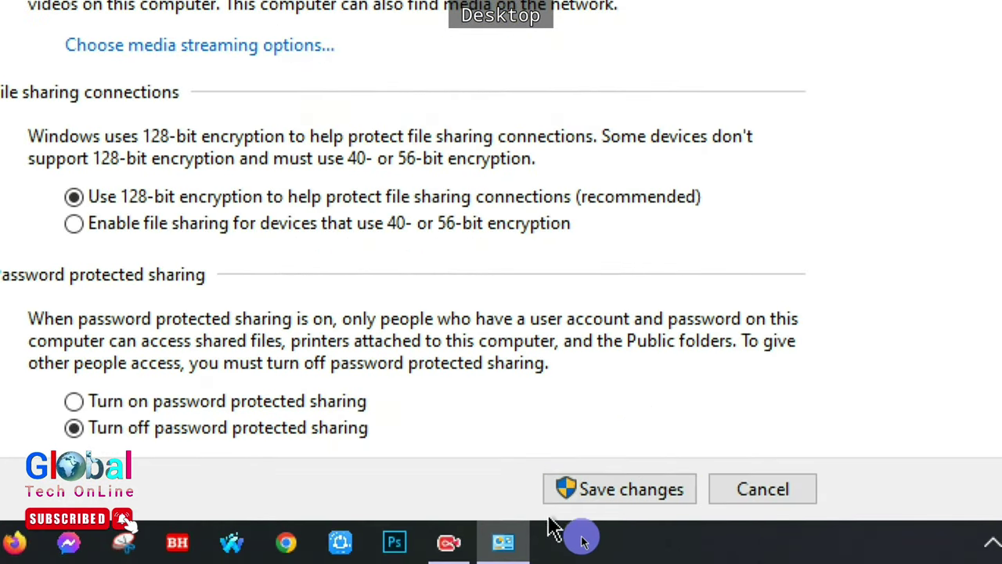
click(613, 501)
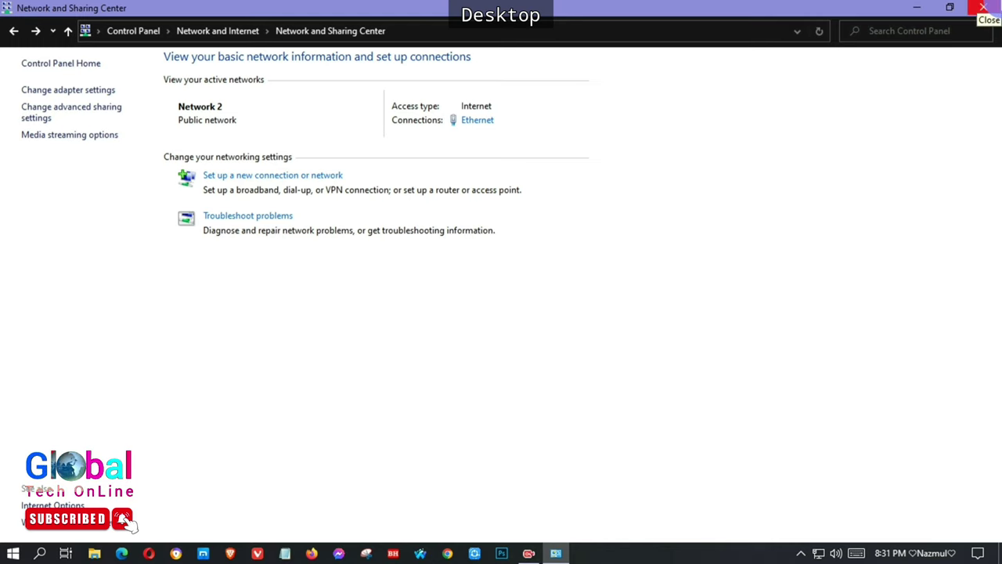
click(983, 8)
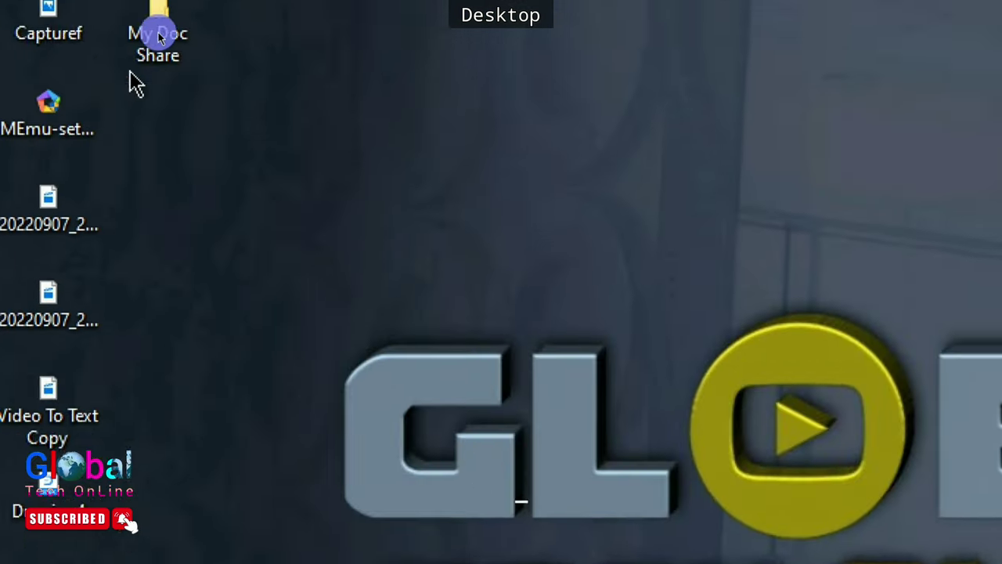
Give specific people network access to the My Doc Share desktop folder by adding Everyone to its sharing list.
mouse_move(161, 35)
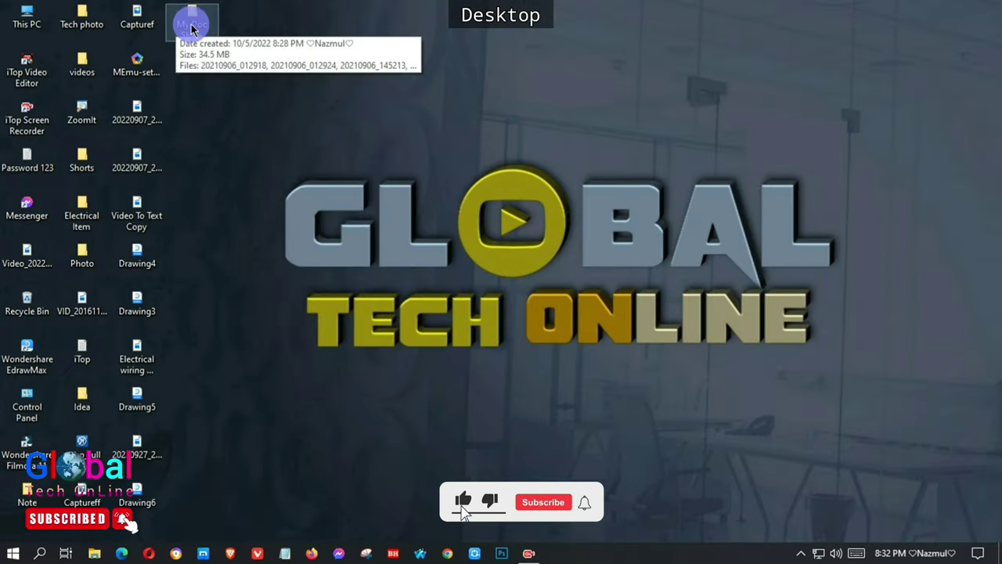
right_click(213, 46)
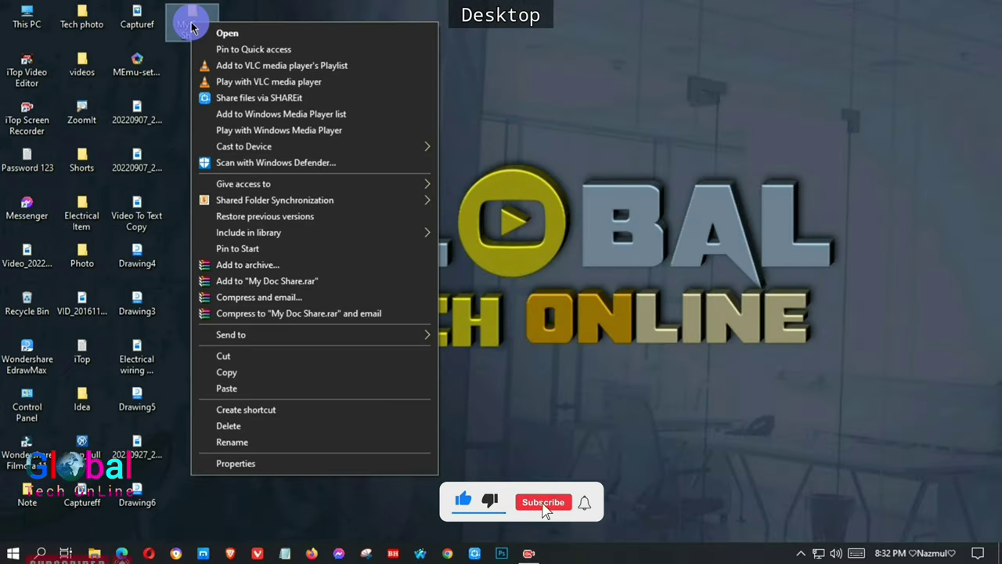
mouse_move(258, 183)
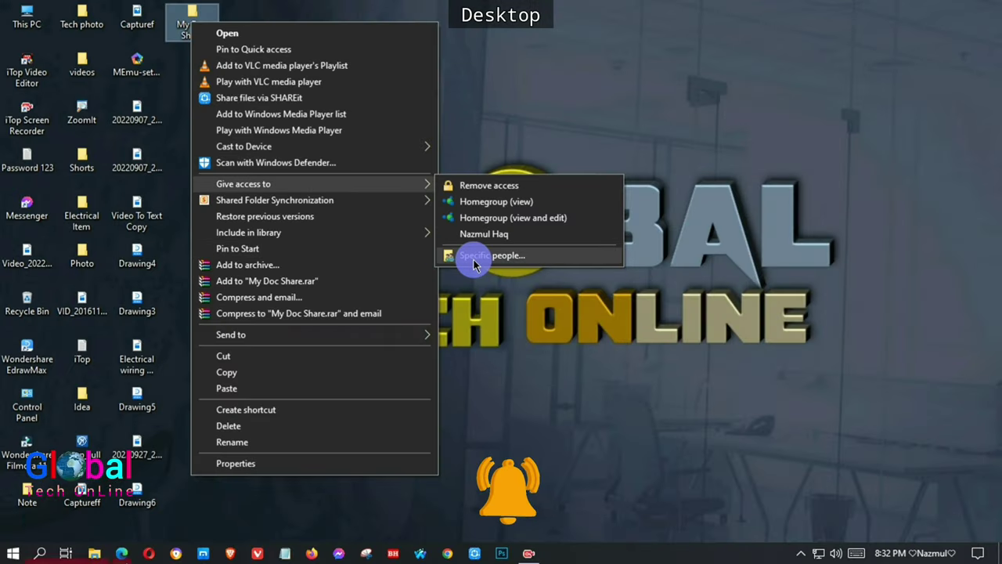
click(474, 257)
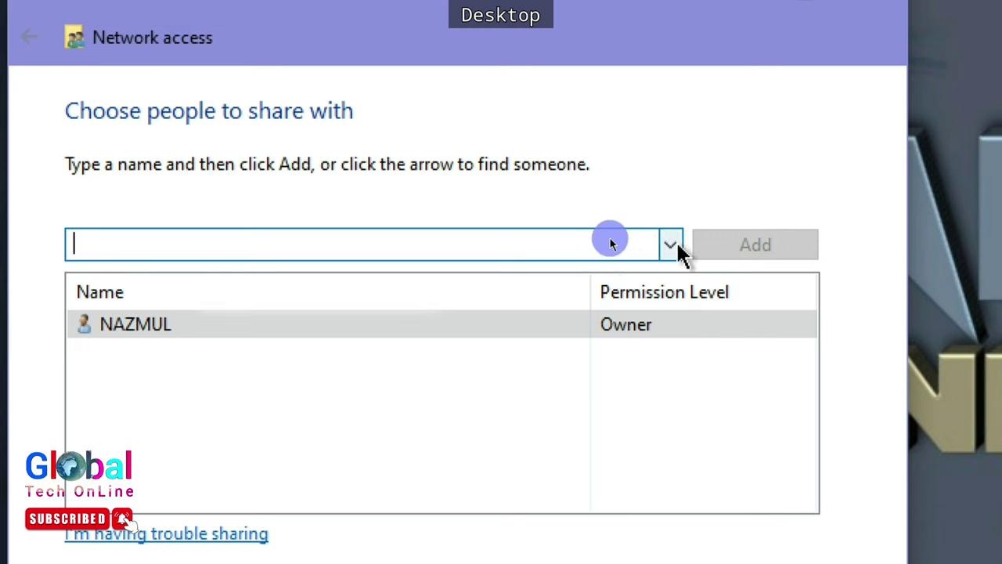
click(672, 246)
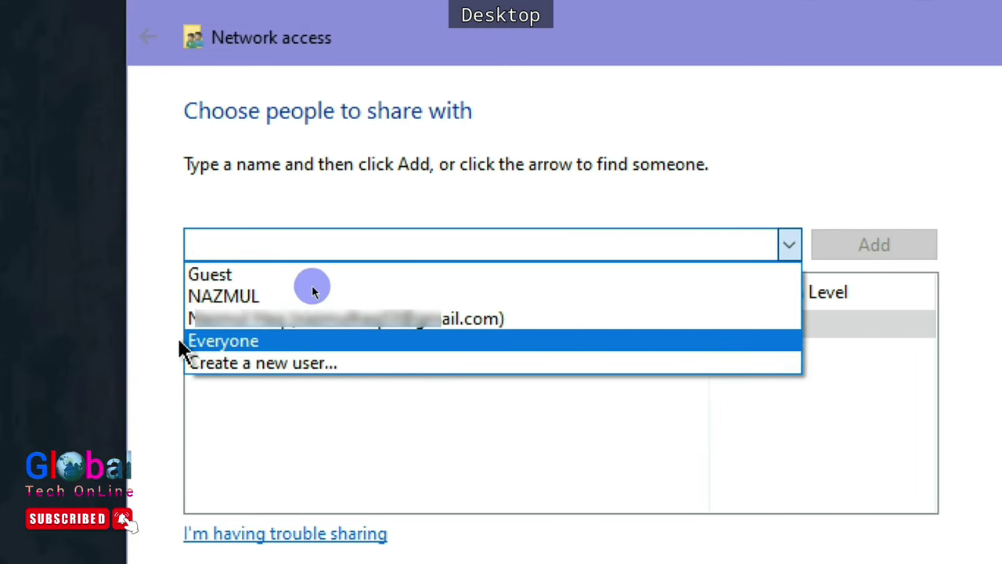
click(222, 342)
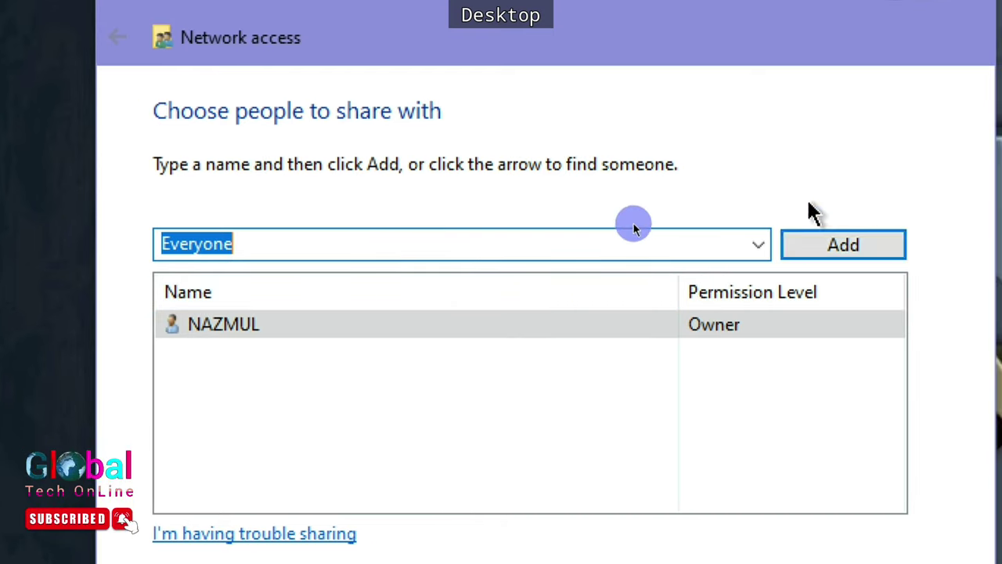
click(847, 247)
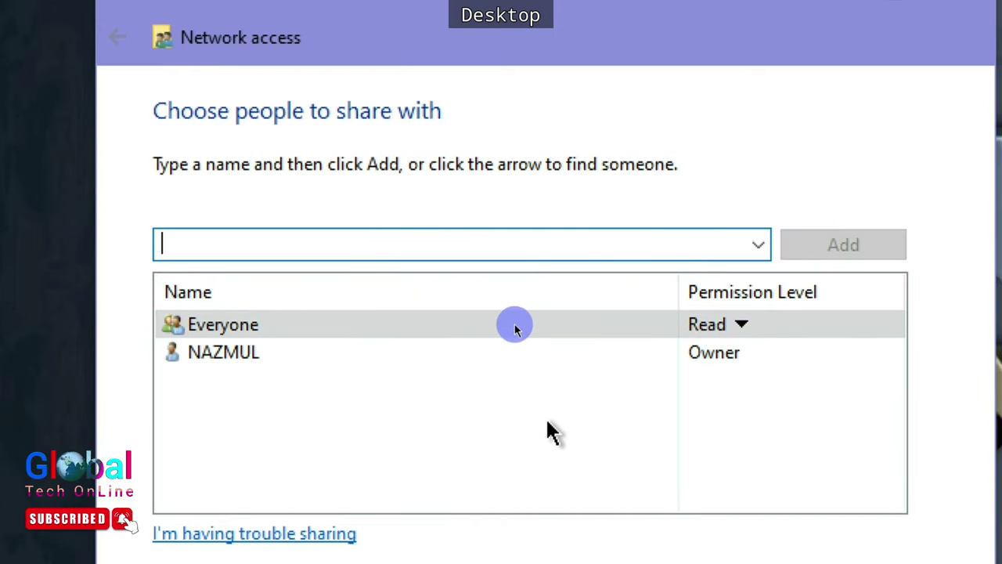
Set Everyone's permission level to Read/Write and share the My Doc Share folder.
click(741, 327)
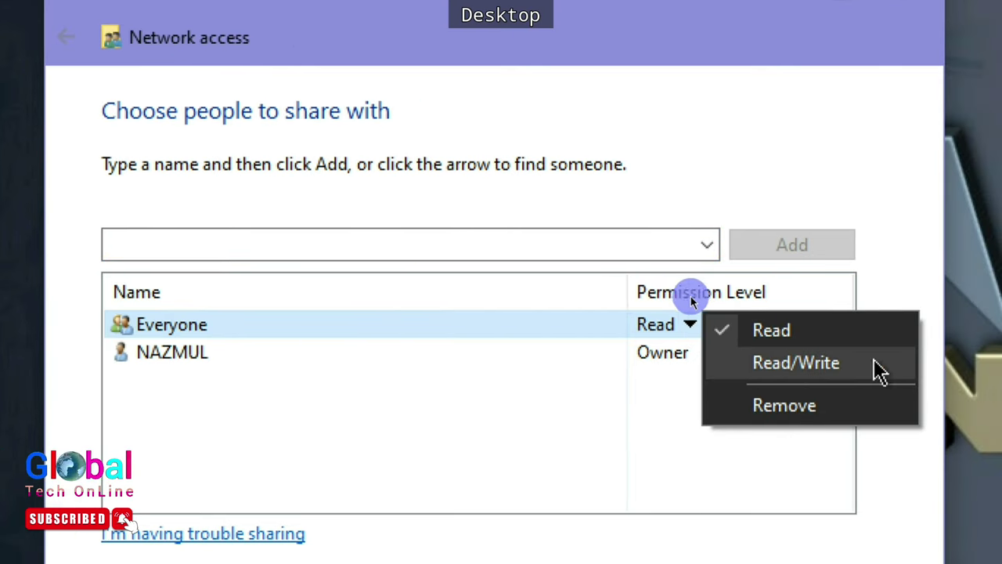
click(812, 378)
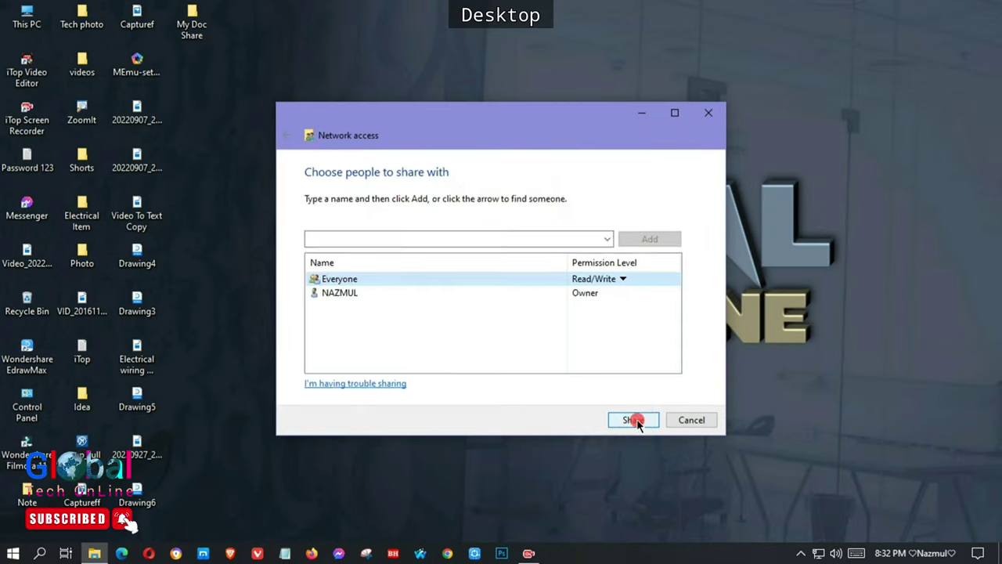
click(637, 417)
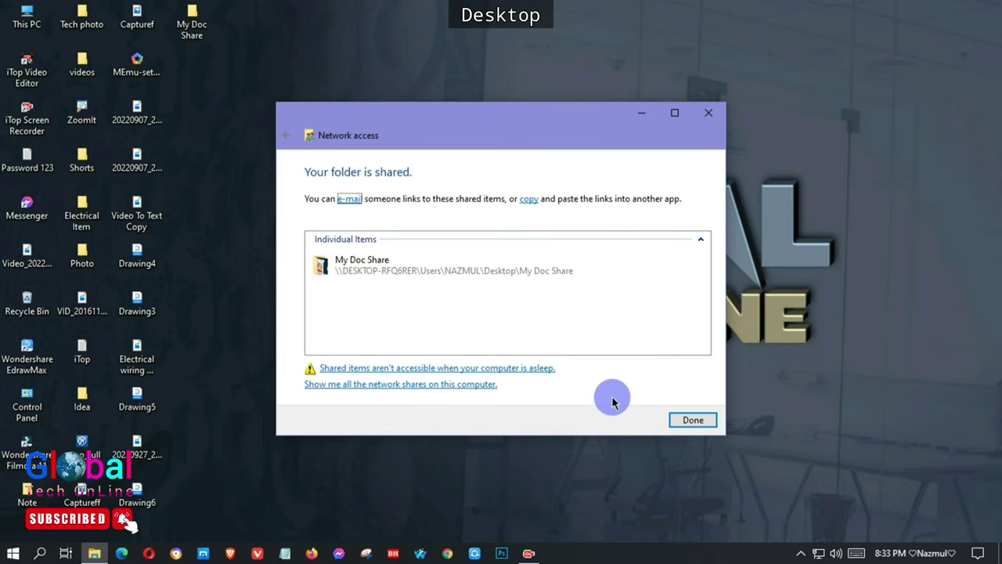
click(693, 419)
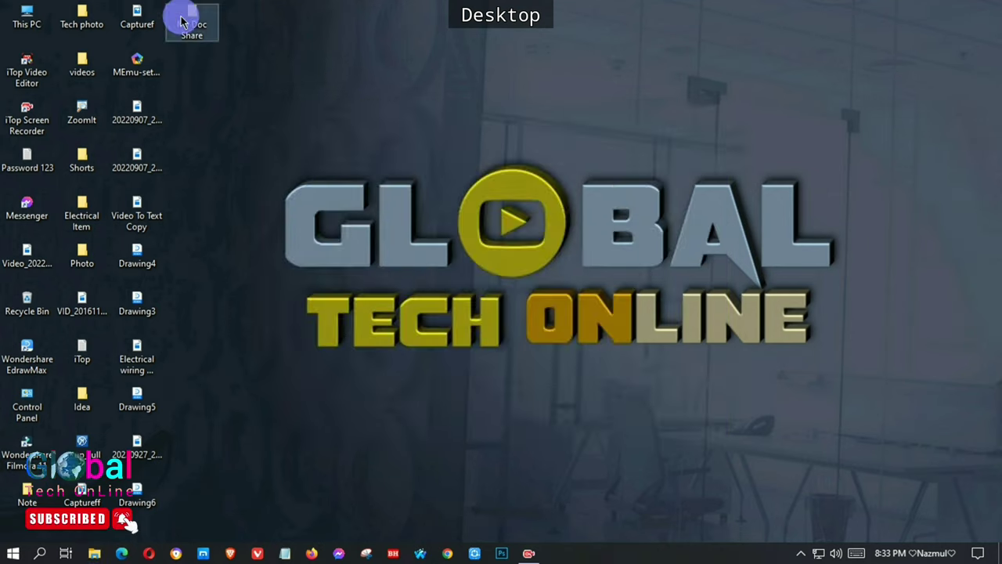
Copy the full network path from the sharing properties of the My Doc Share folder.
right_click(182, 29)
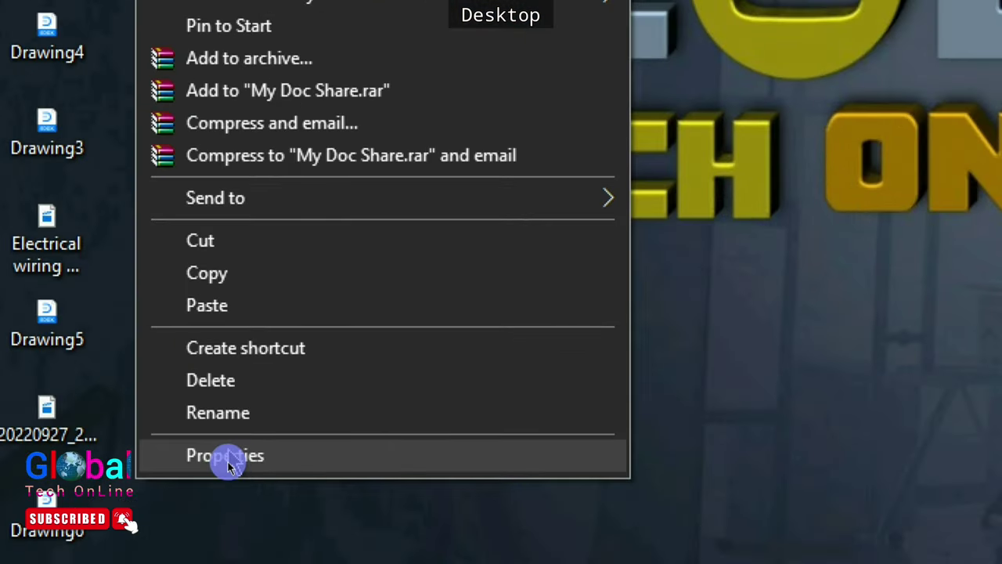
click(228, 457)
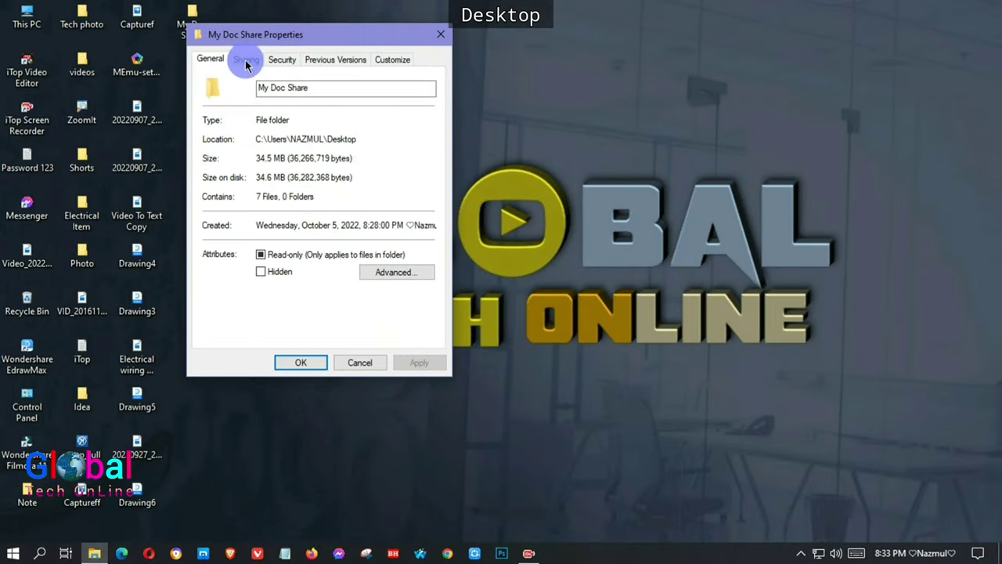
click(257, 123)
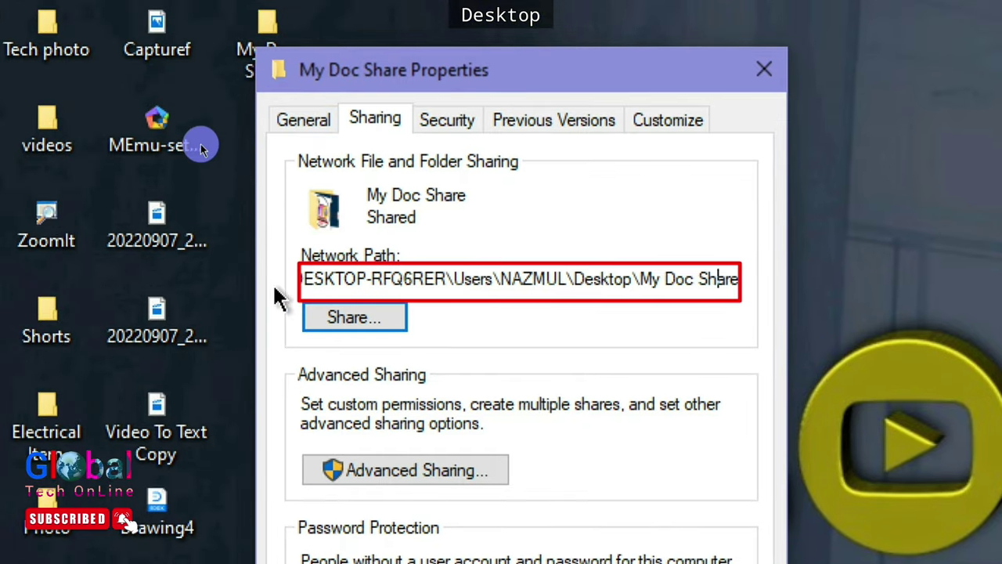
click(311, 278)
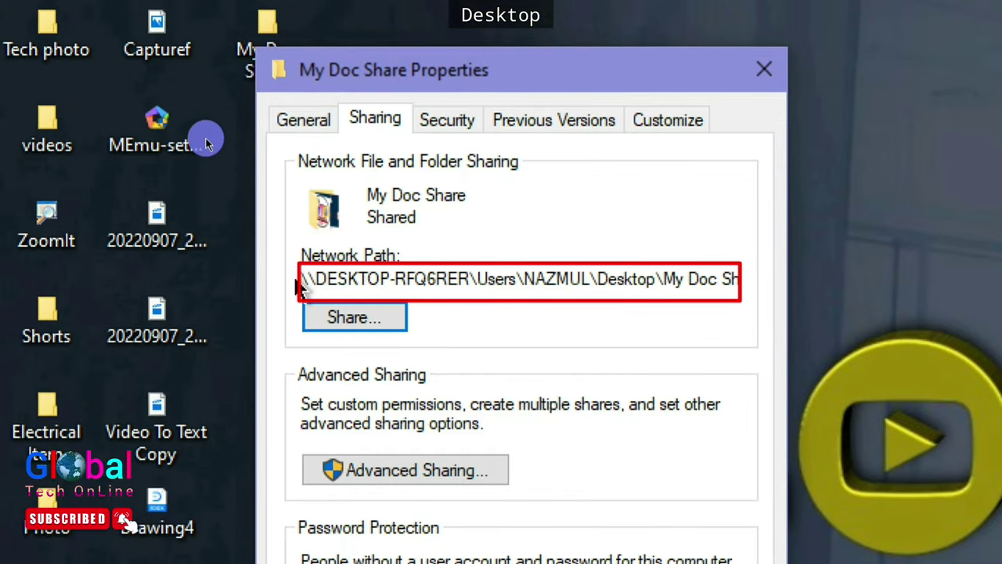
drag(302, 279, 774, 298)
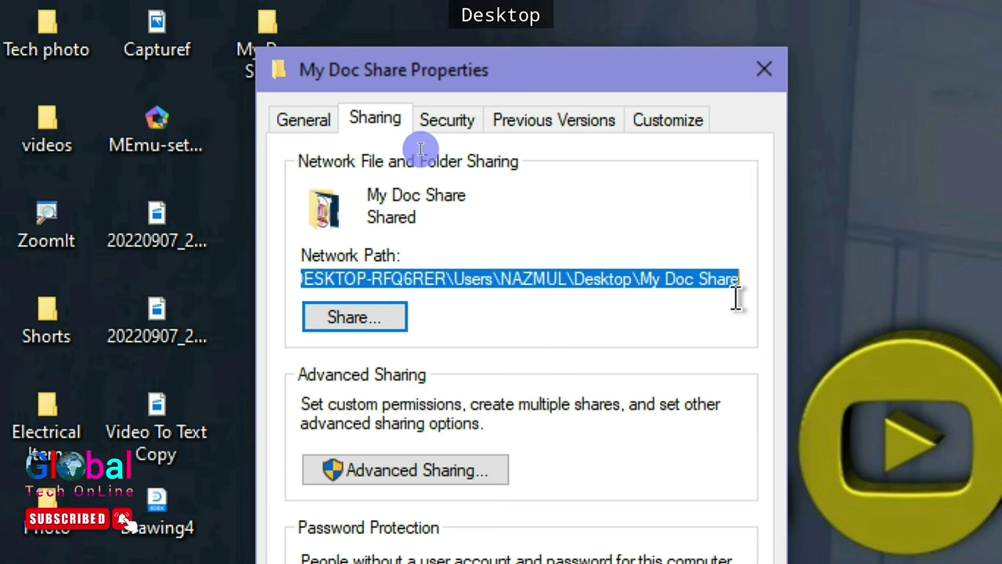
right_click(615, 279)
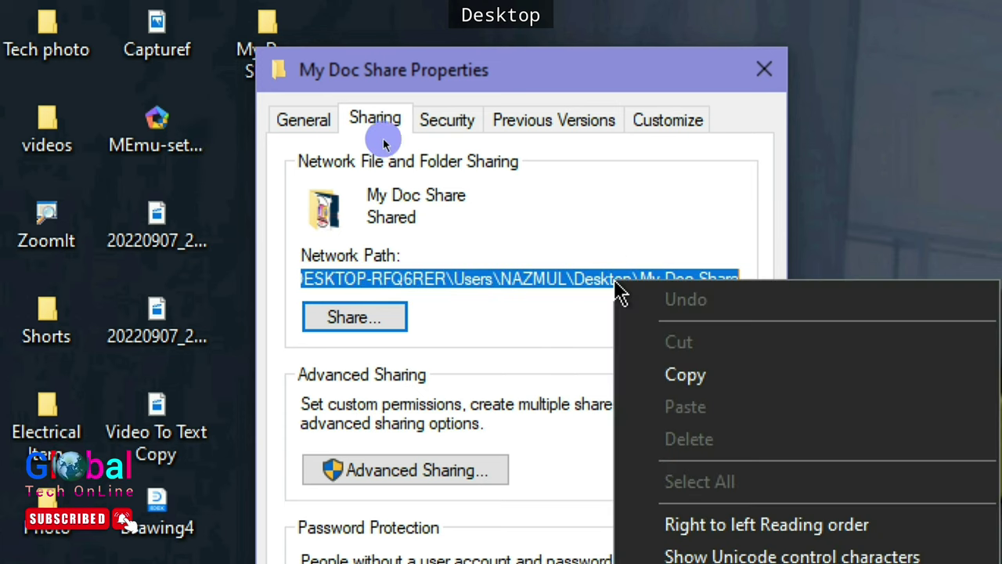
click(666, 376)
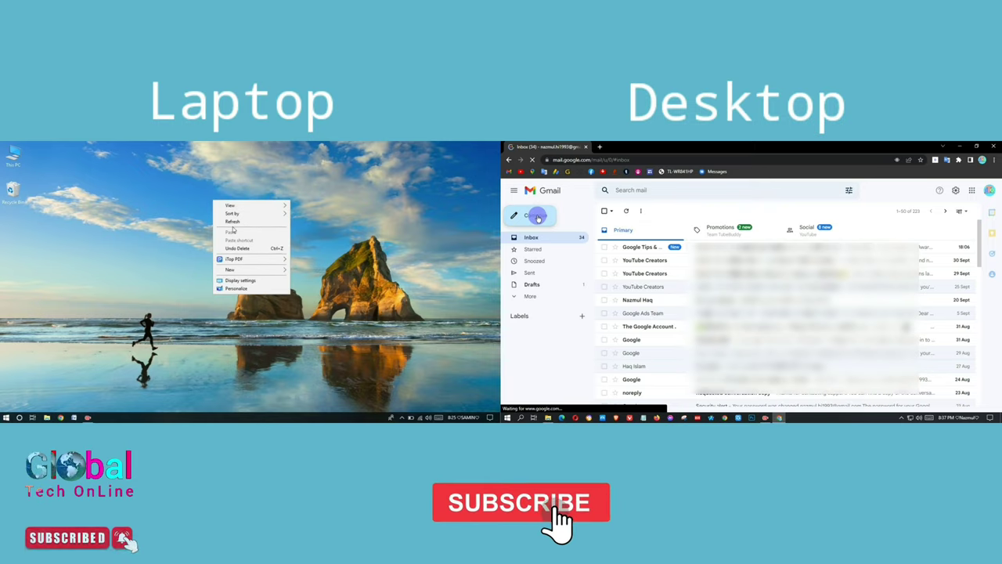
click(231, 221)
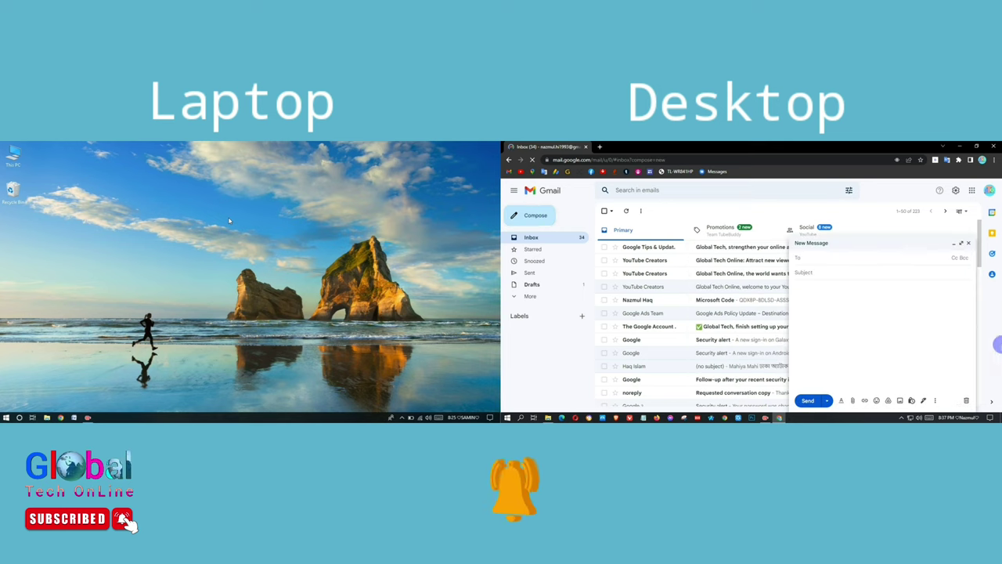
right_click(223, 221)
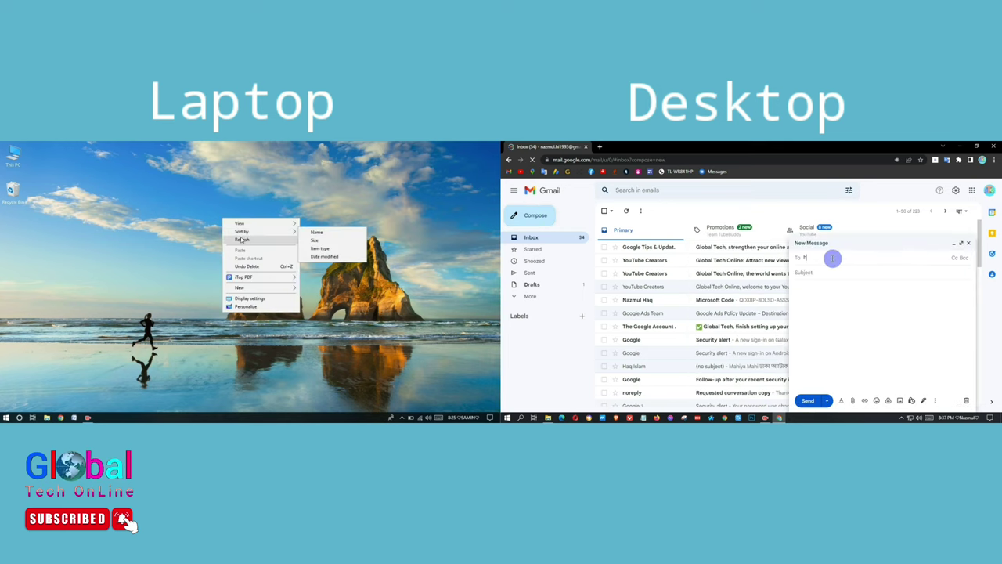
click(256, 248)
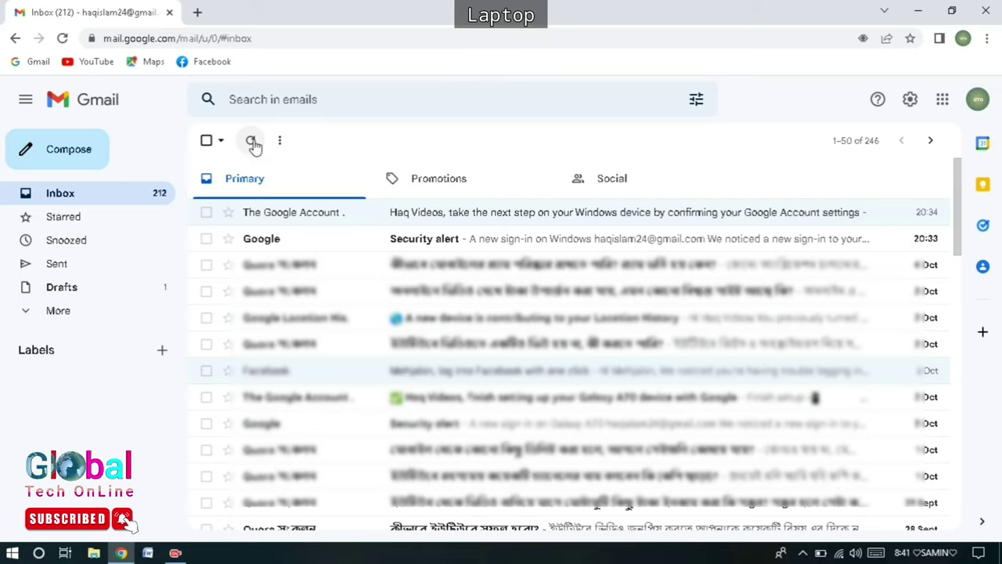
On the laptop, refresh the Gmail inbox, open the new email without a subject, copy its network path and minimize the browser.
click(252, 141)
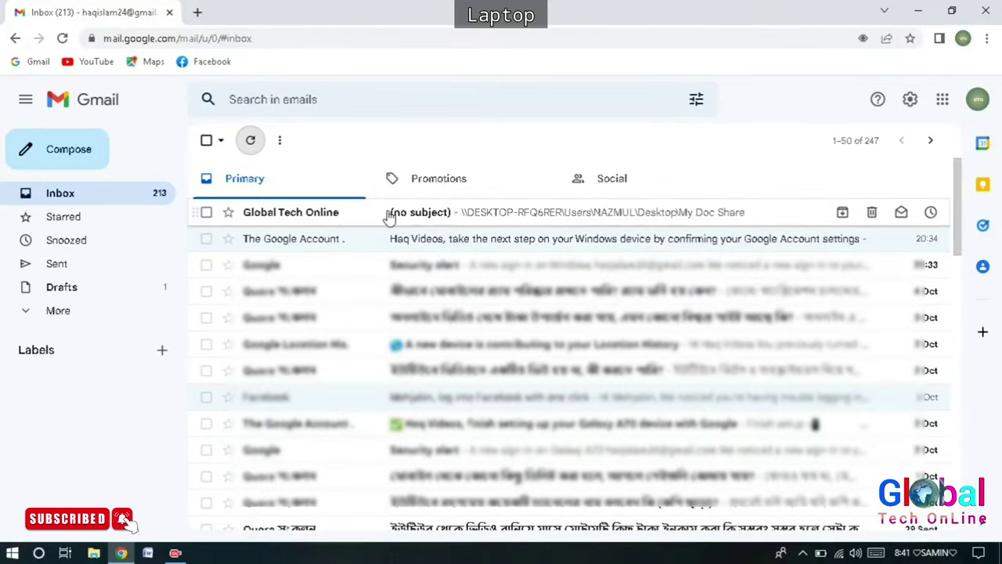
click(389, 216)
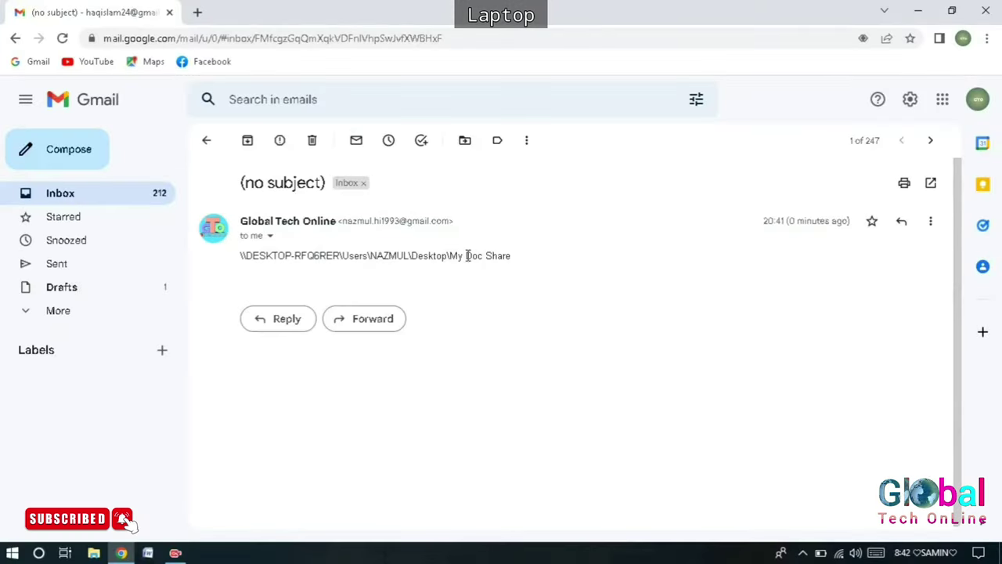
triple_click(460, 255)
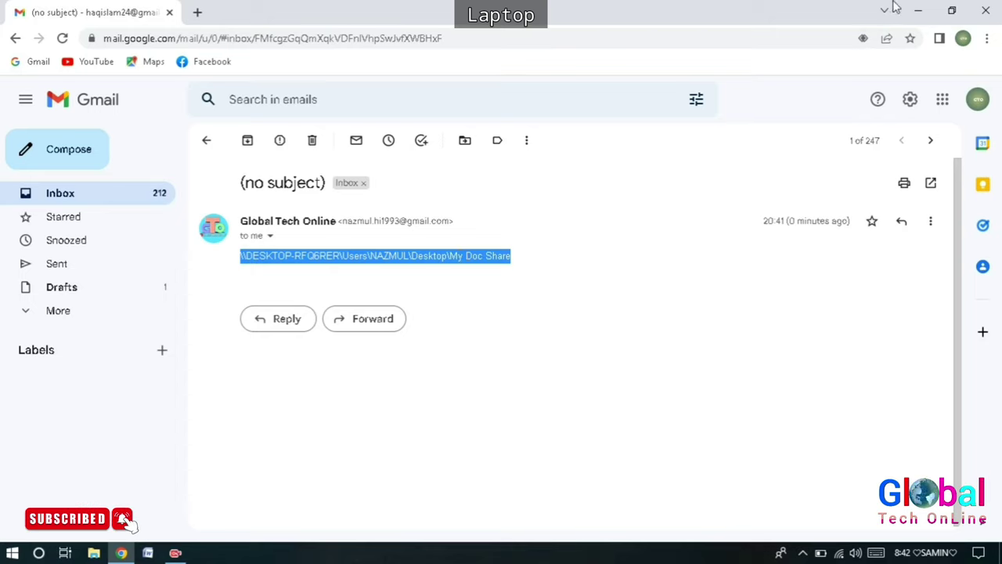
click(929, 8)
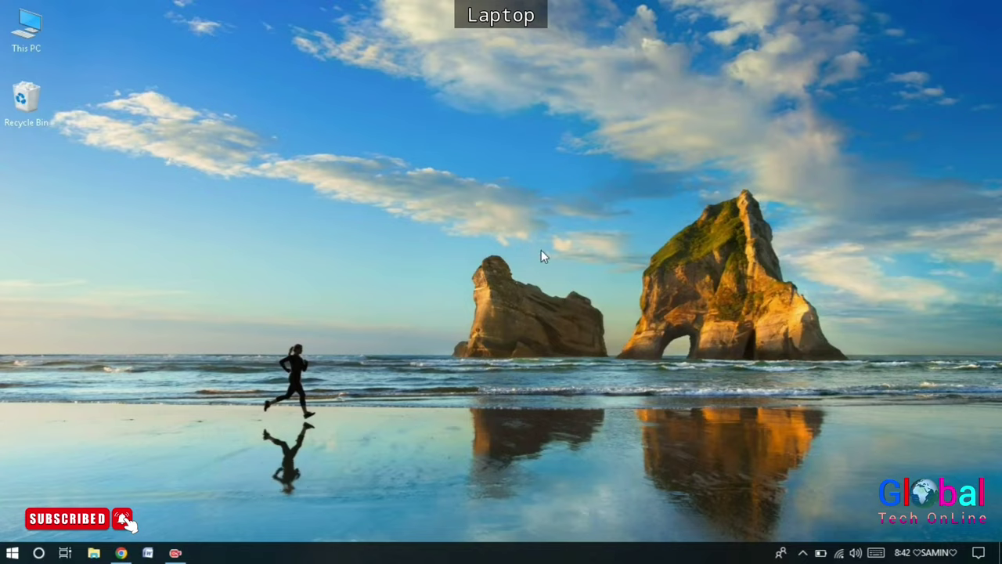
Open the shared My Doc Share network folder by running the copied network path with the Run command.
key(super+r)
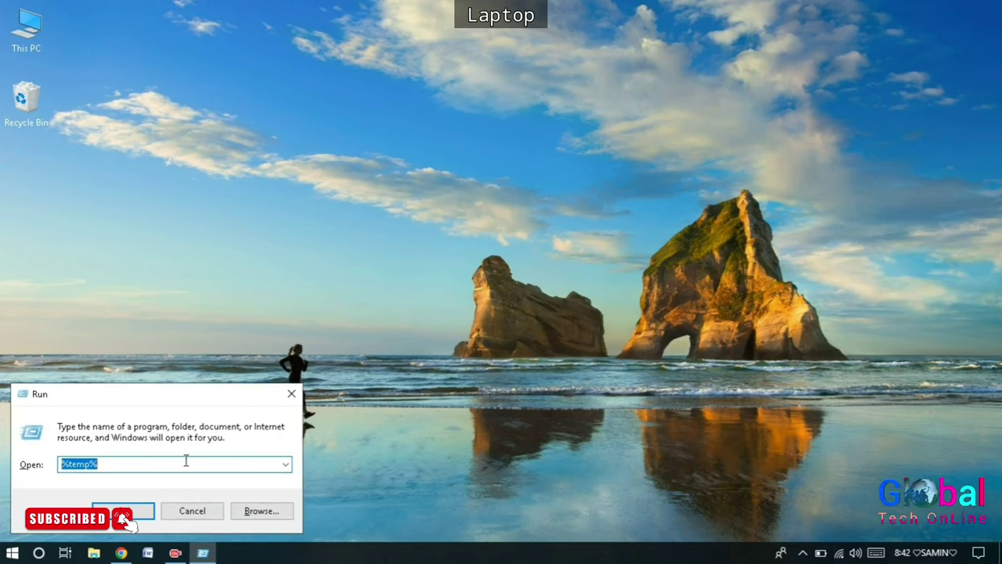
key(ctrl+v)
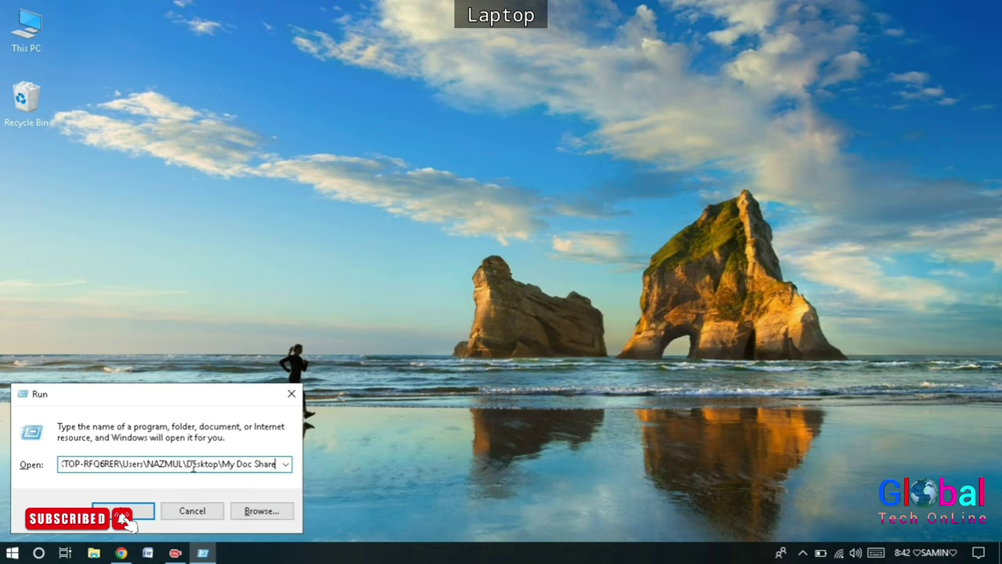
key(Return)
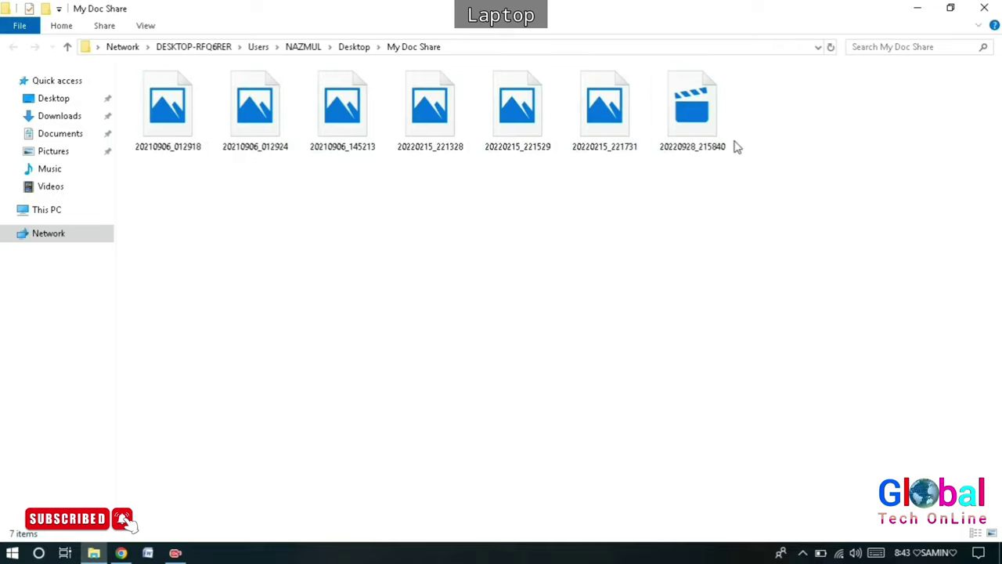
Copy all files from the shared My Doc Share folder and paste them onto the laptop's desktop.
key(ctrl+a)
right_click(635, 131)
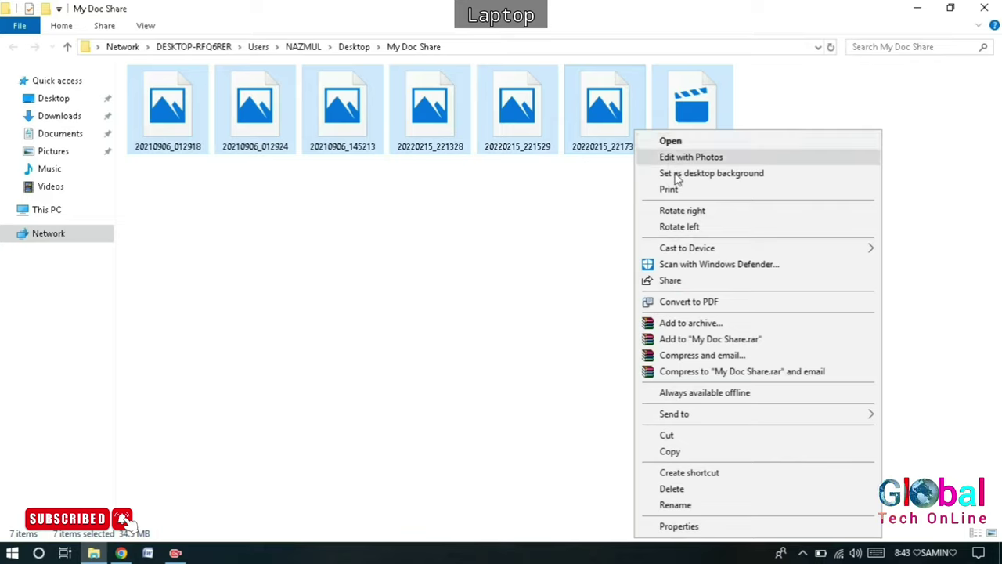
click(691, 451)
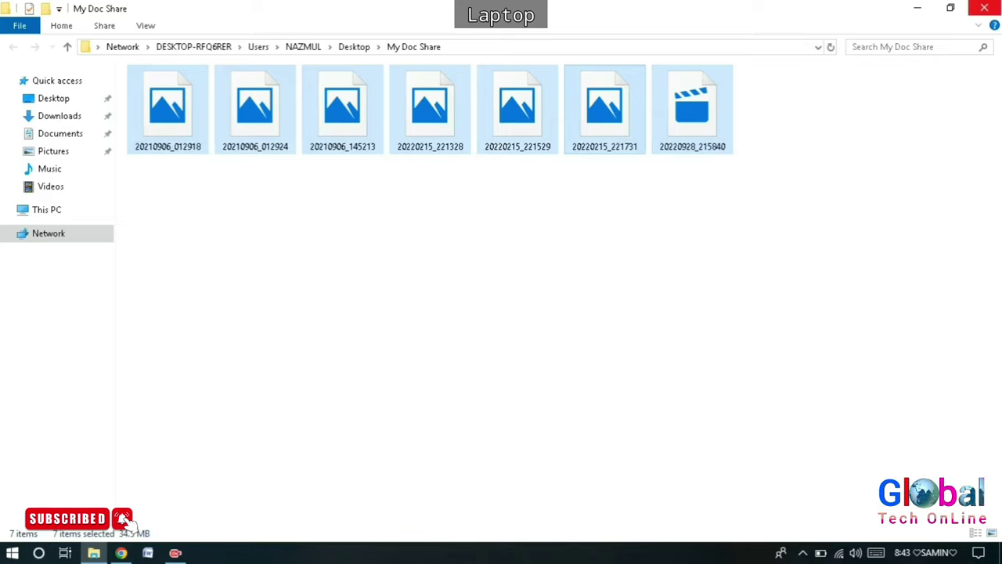
click(919, 8)
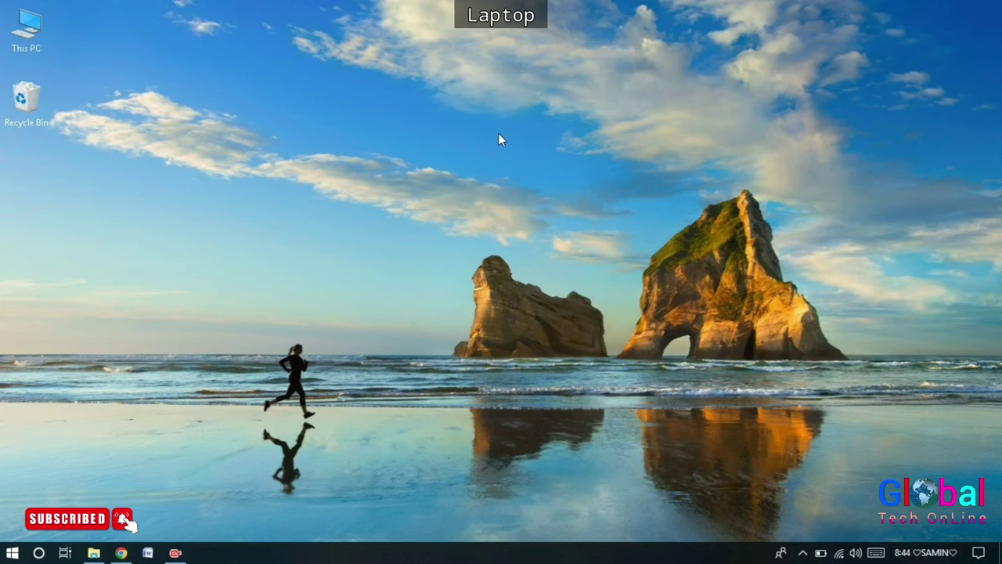
right_click(461, 128)
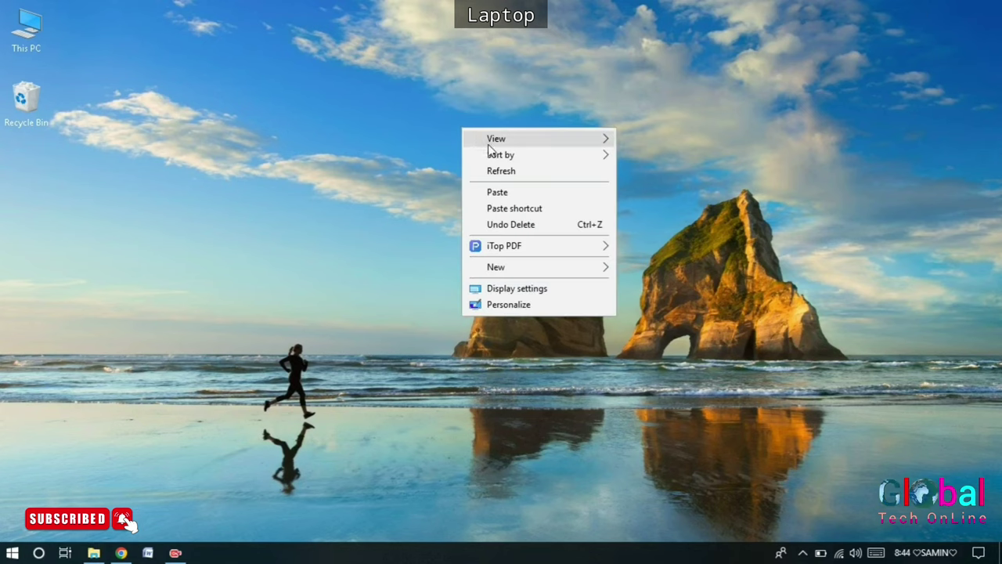
click(506, 191)
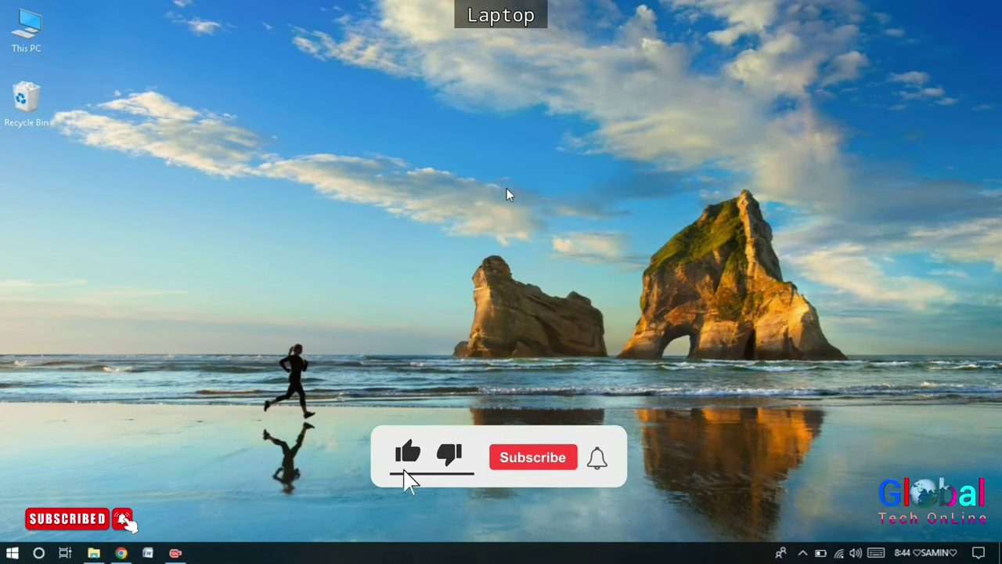